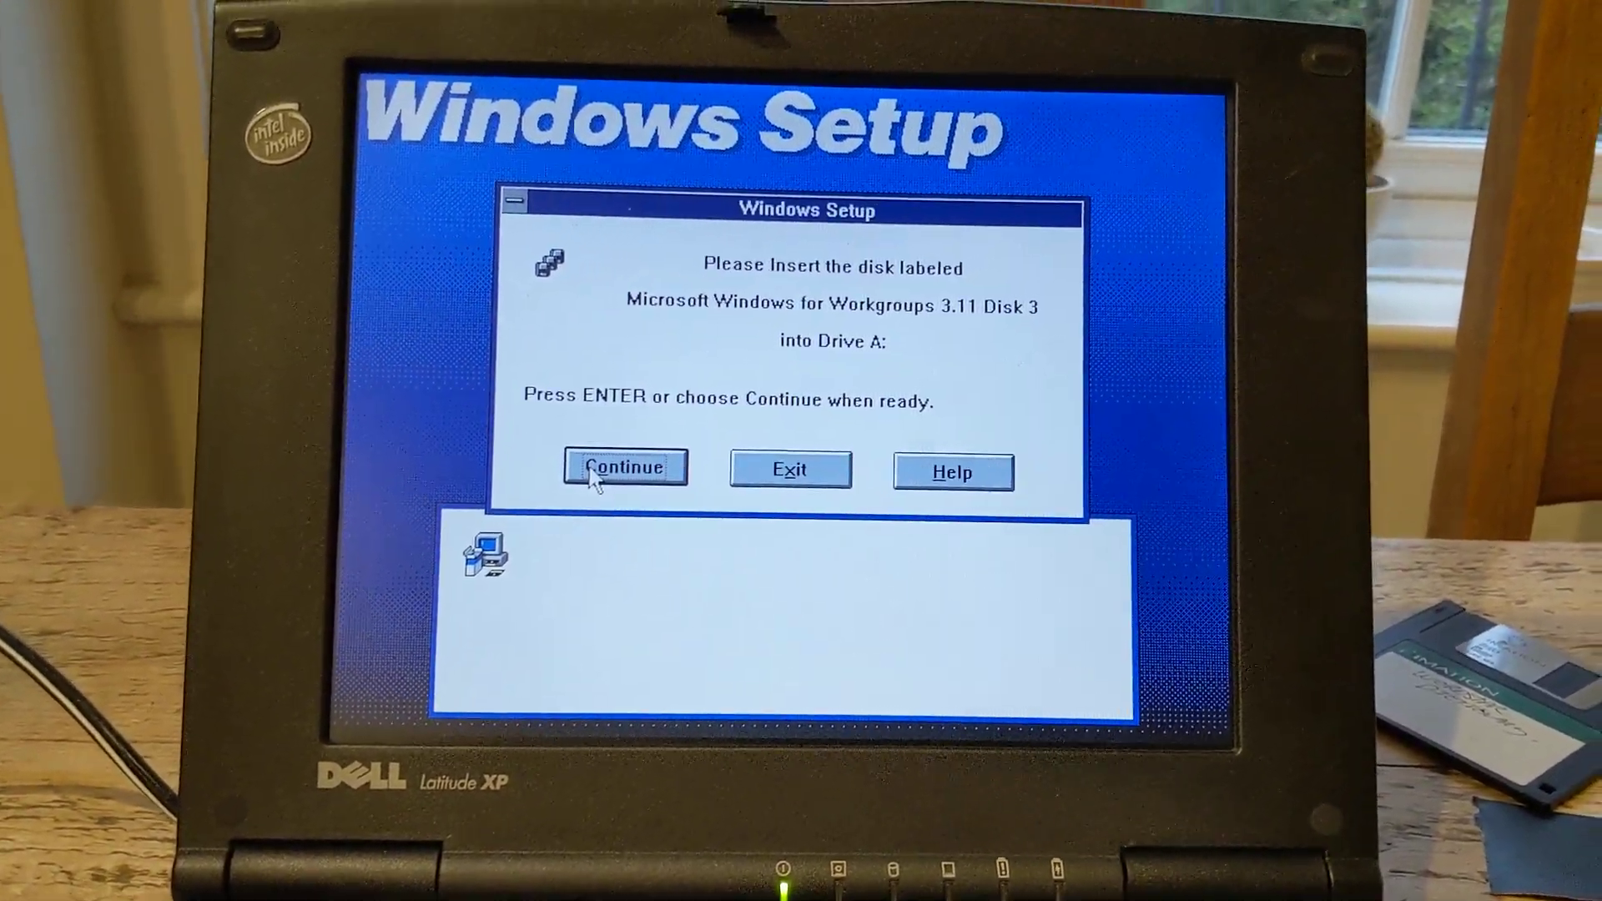
Confirm Disk 3 is inserted so Setup resumes copying files, starting with ARGYLE.BMP
{"action": "left_click", "coordinate": [611, 470]}
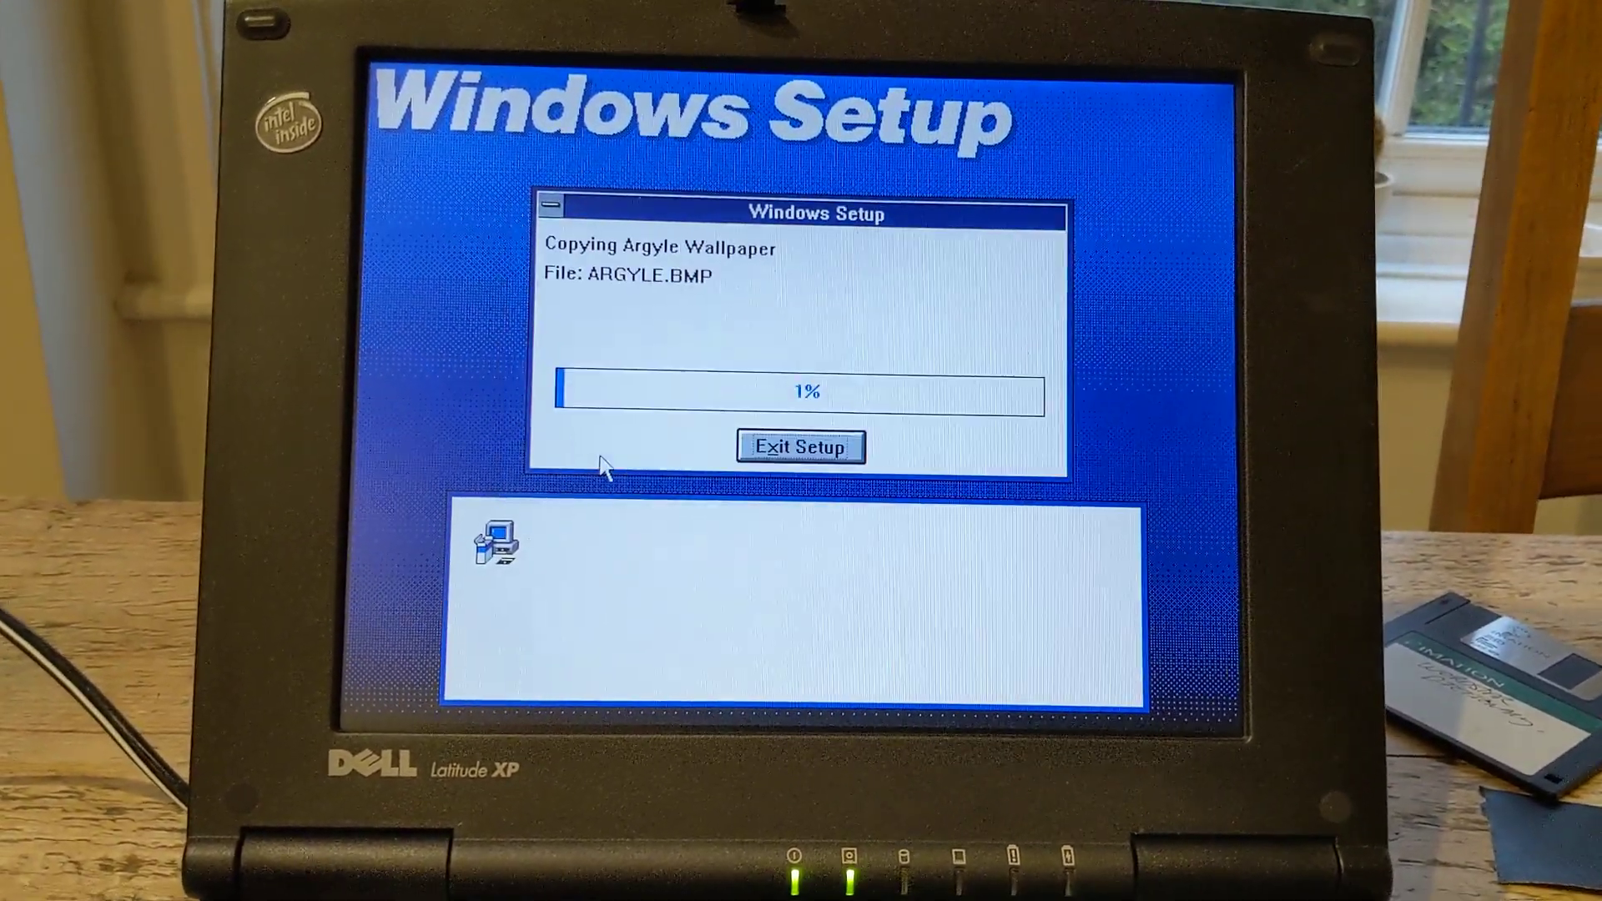